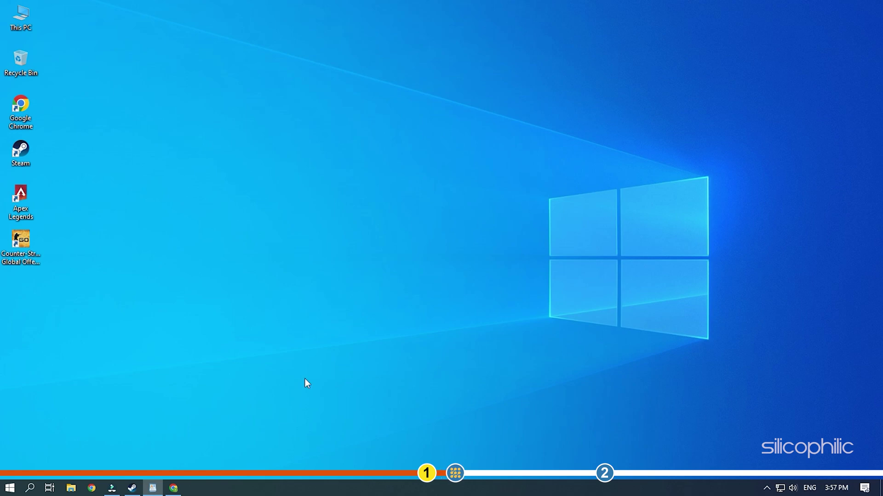
# - Go to ea.com in Chrome and open the Create your EA Account page
pyautogui.click(177, 486)
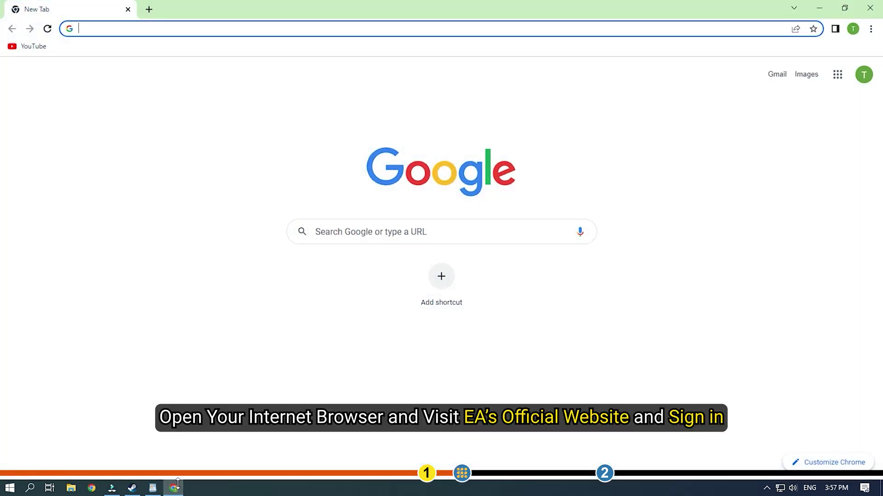
pyautogui.write('ea.com')
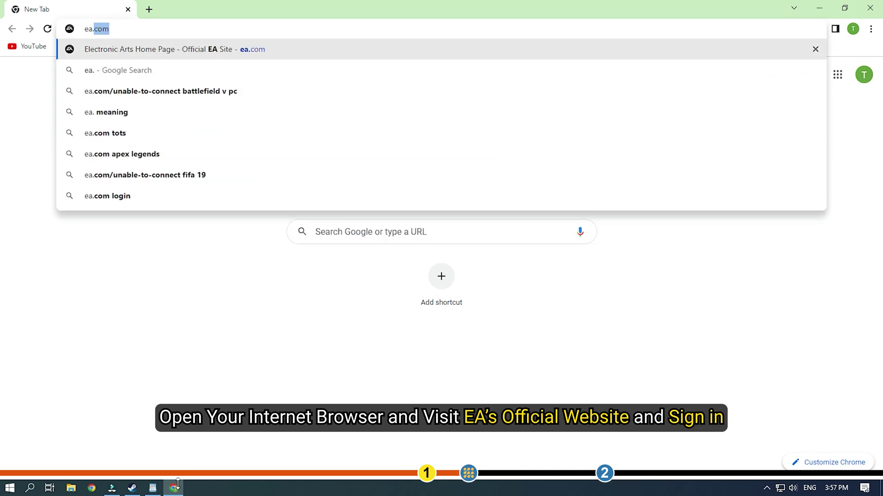
pyautogui.press('Return')
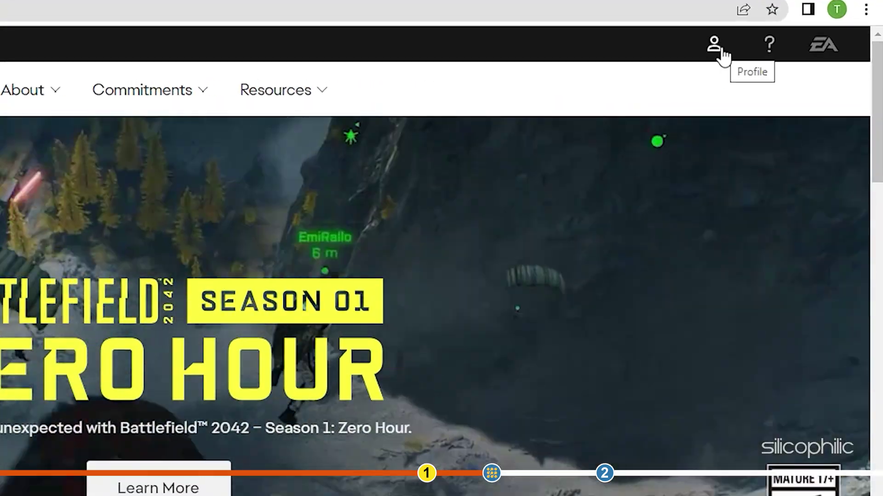
pyautogui.click(775, 51)
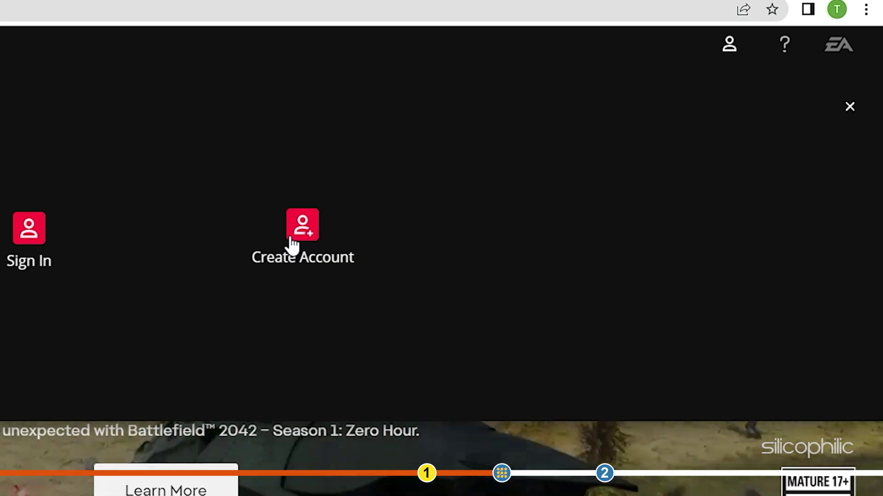
pyautogui.click(296, 245)
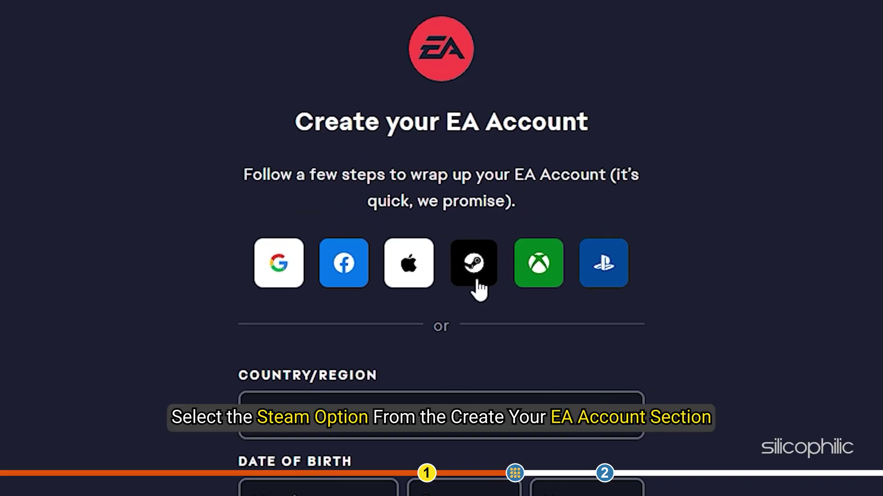
# - Sign up through Steam using the Steam username, password and Steam Guard code, then proceed to Steam
pyautogui.click(478, 289)
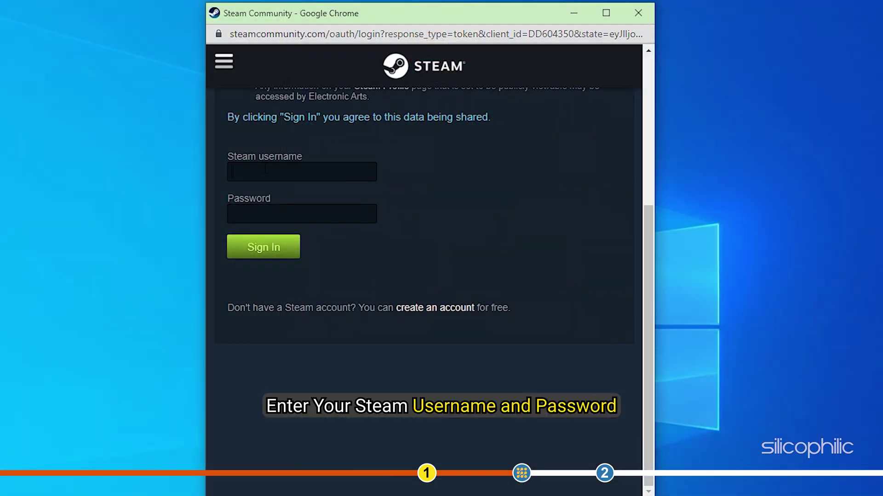
pyautogui.write('tomalex')
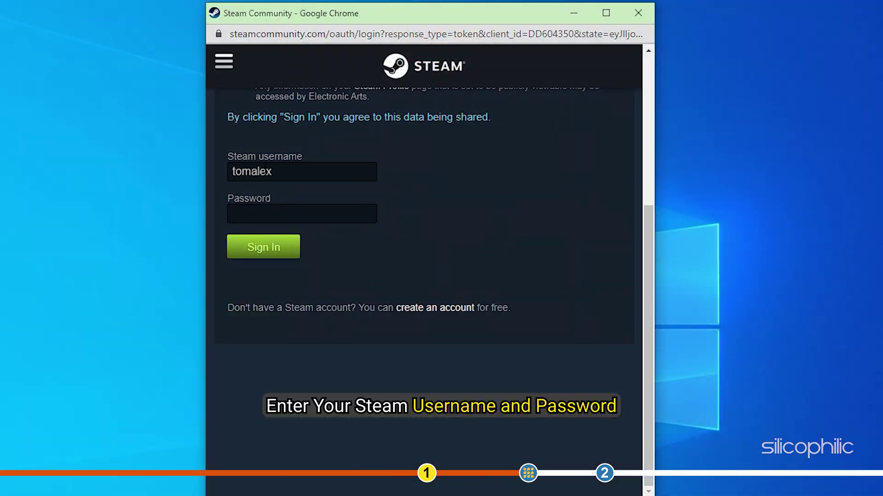
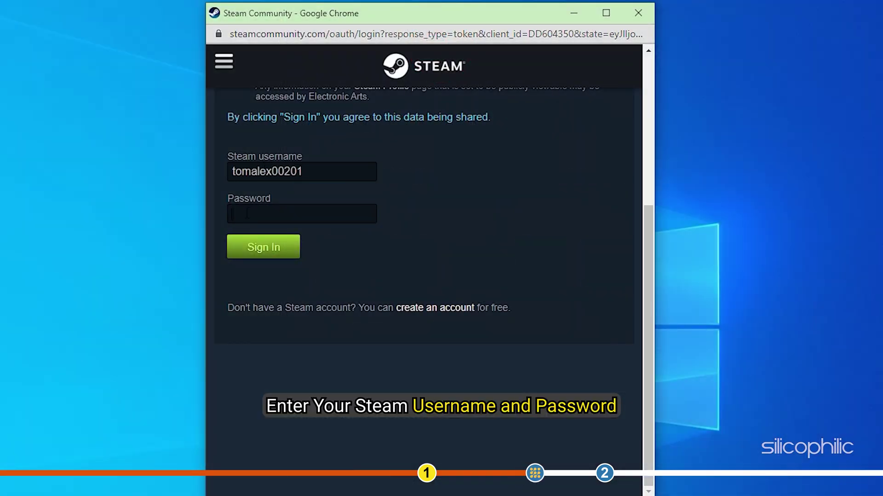
pyautogui.write('•')
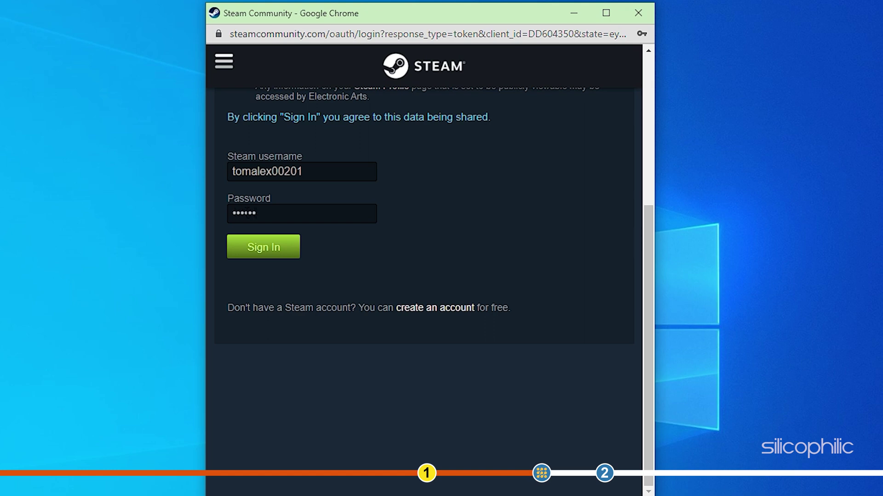
pyautogui.click(256, 251)
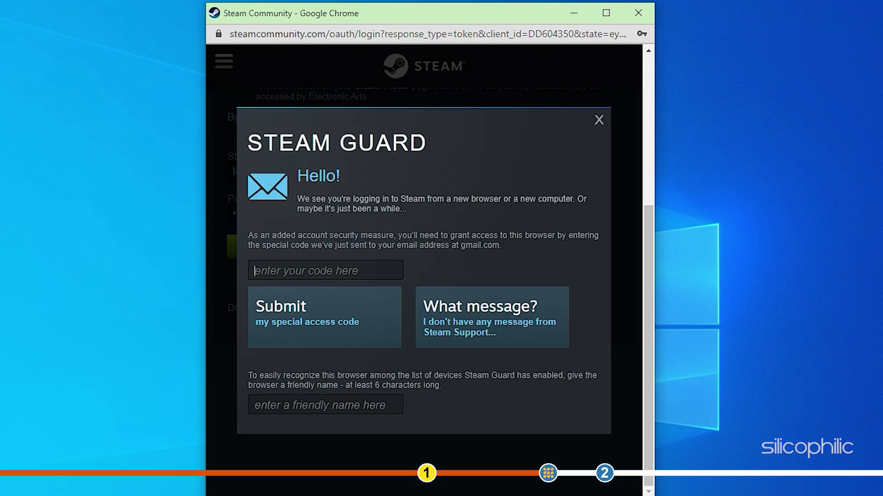
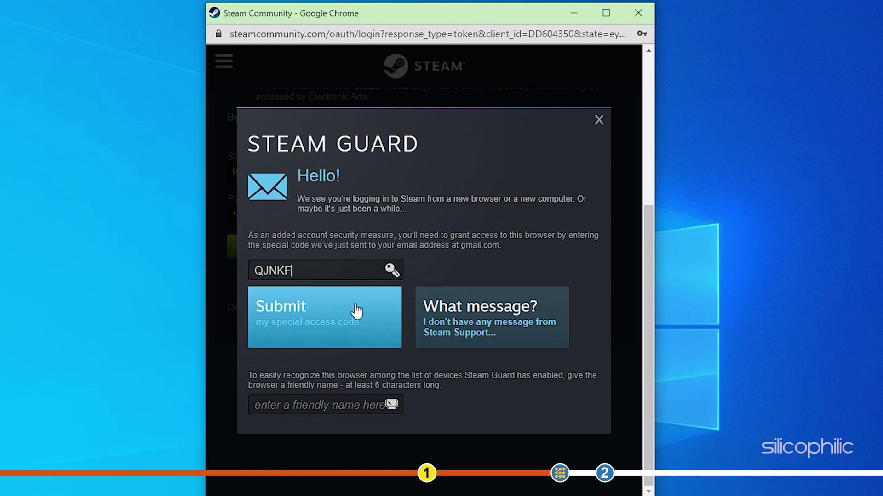
pyautogui.click(356, 305)
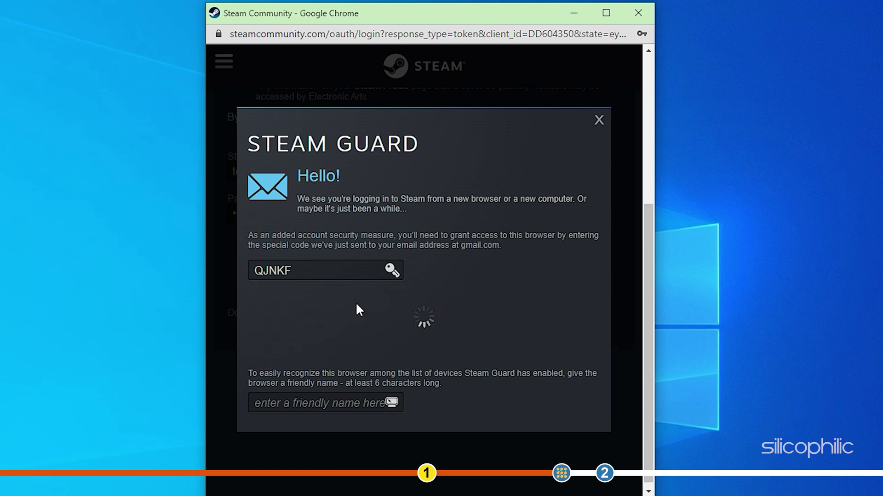
pyautogui.click(499, 314)
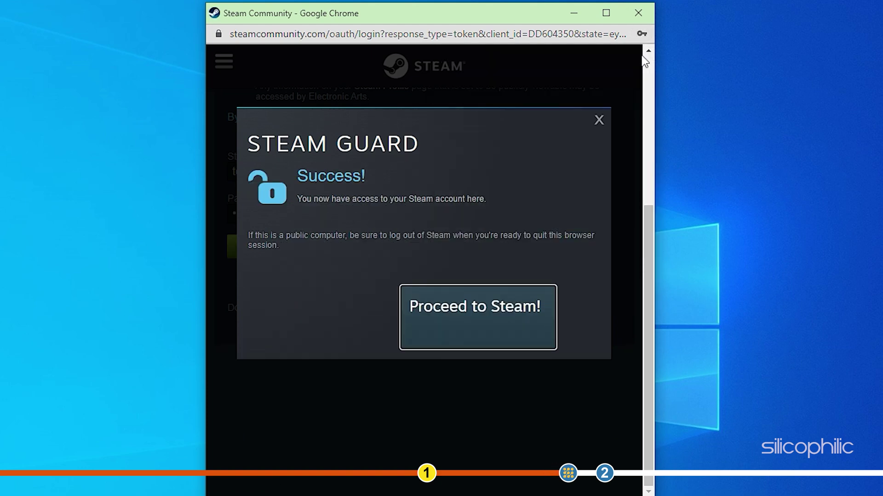
pyautogui.click(477, 336)
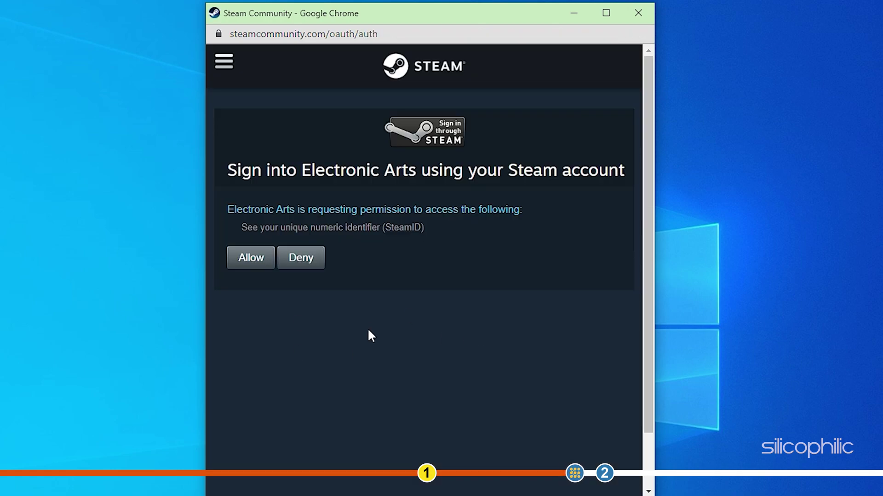
# - Allow Electronic Arts access to the Steam account, accept the User Agreement and privacy policy, and continue
pyautogui.click(251, 260)
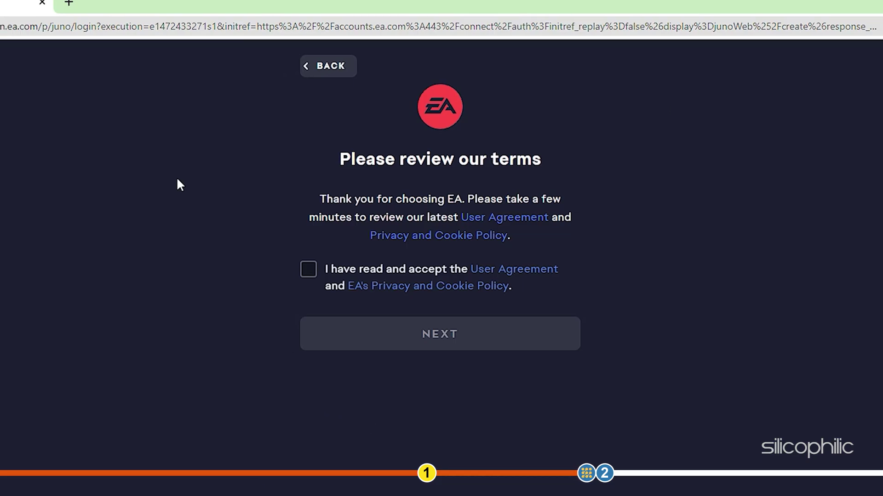
pyautogui.click(308, 269)
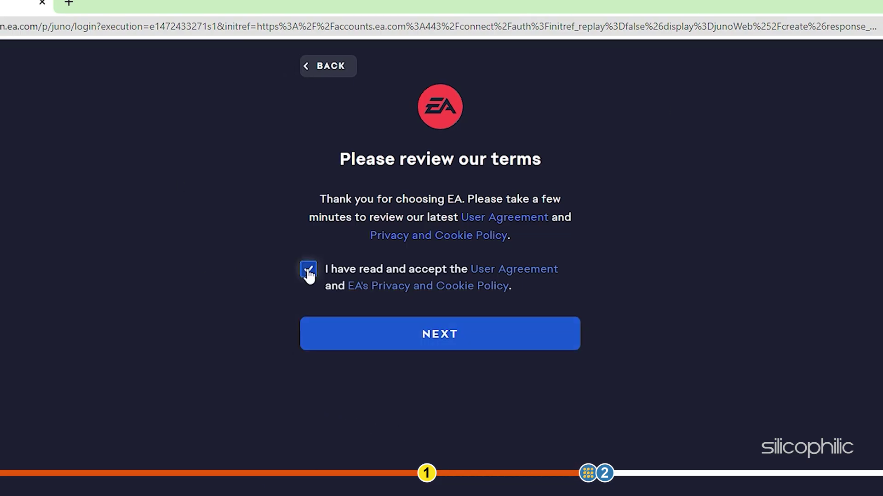
pyautogui.click(420, 339)
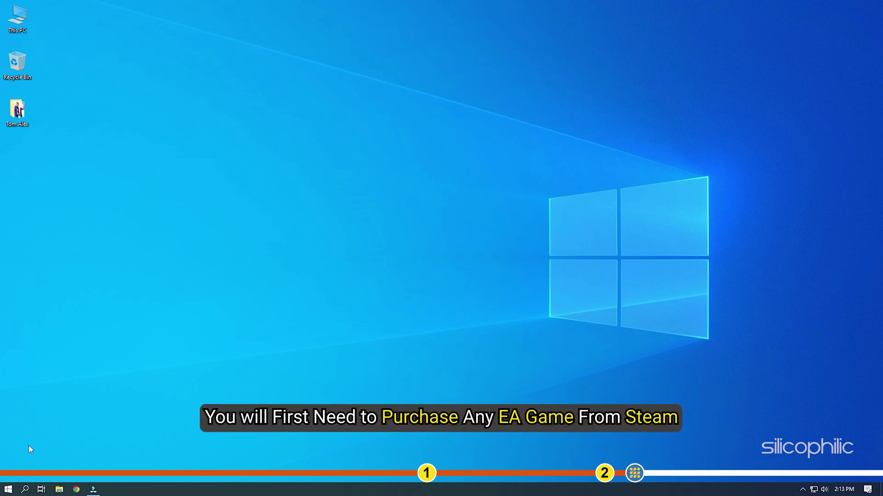
# - Launch Steam, install FIFA 22 with default options, and play it from Downloads
pyautogui.click(8, 490)
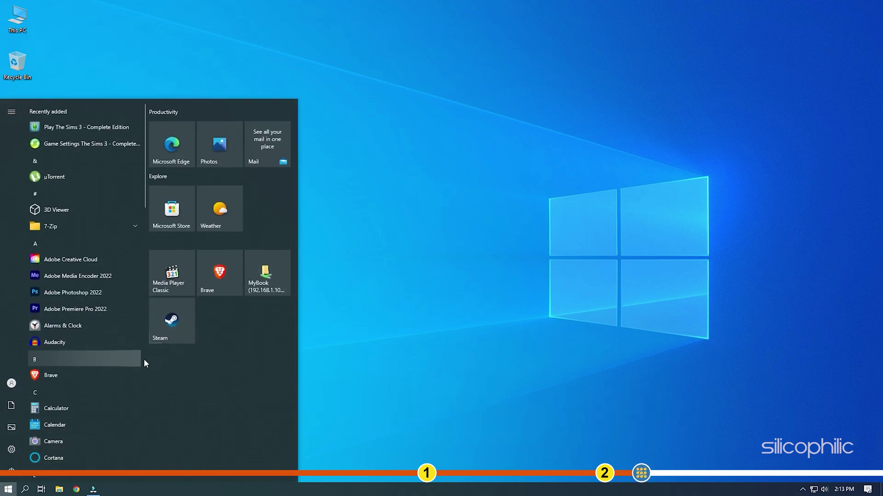
pyautogui.click(180, 333)
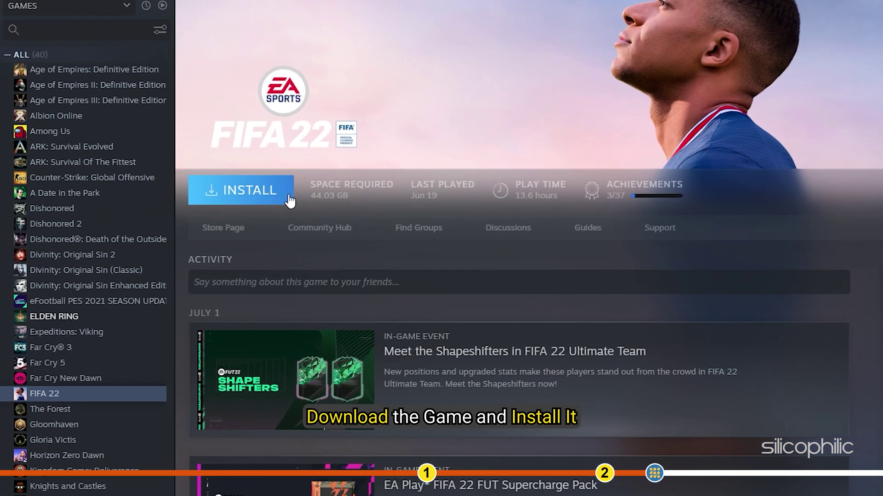
pyautogui.click(290, 201)
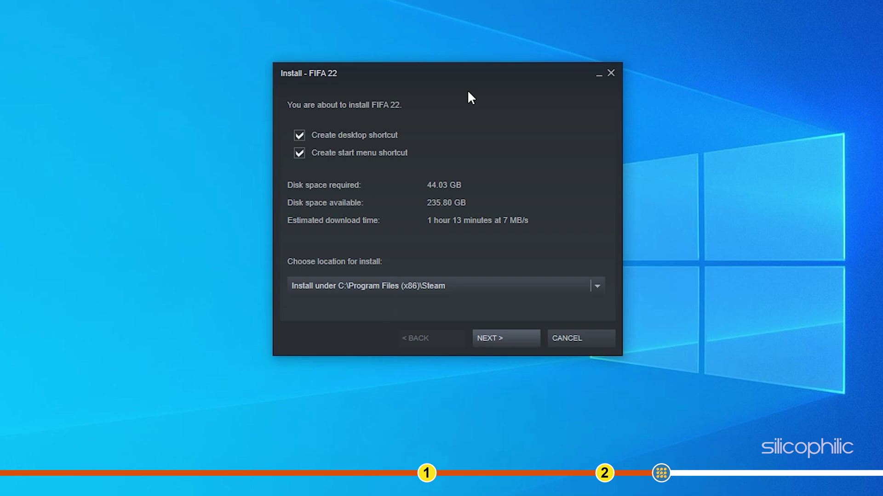
pyautogui.click(523, 341)
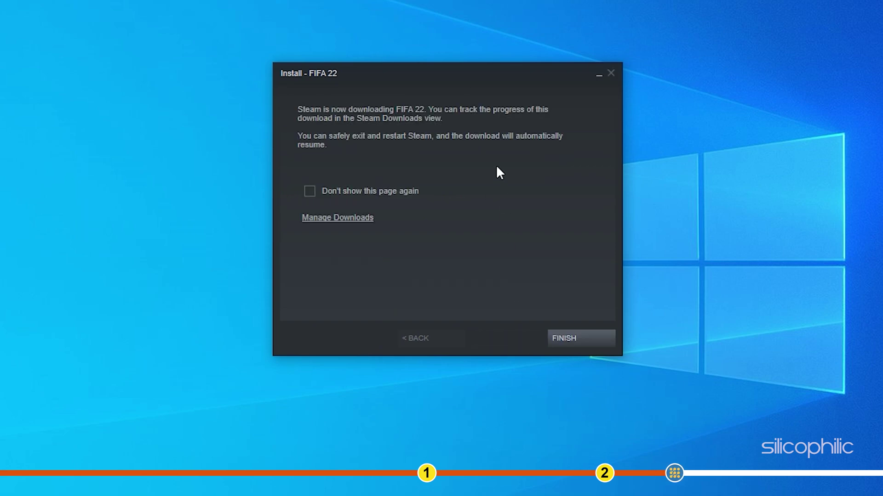
pyautogui.click(337, 218)
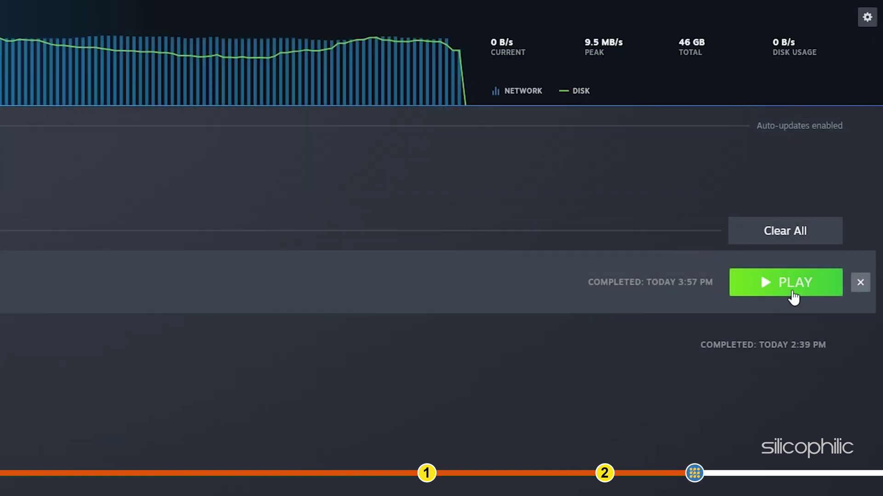
pyautogui.click(794, 297)
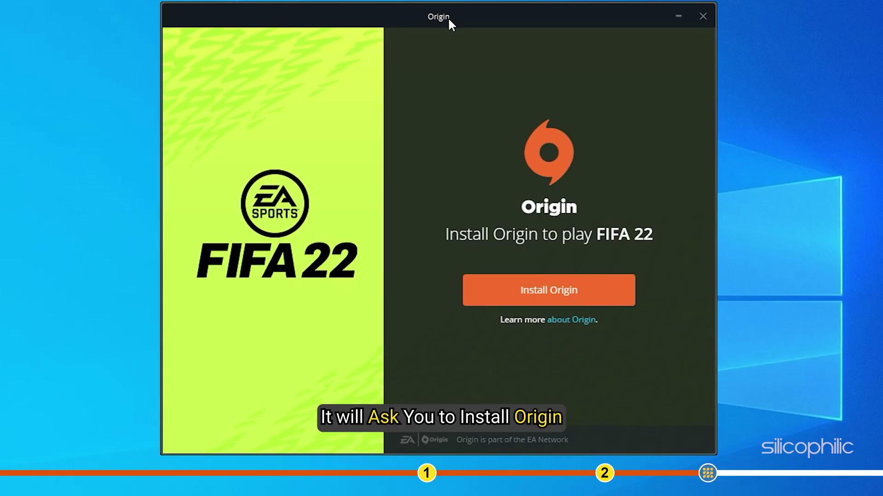
# - Install Origin and sign in with the EA account e-mail and password, keeping me signed in
pyautogui.click(615, 292)
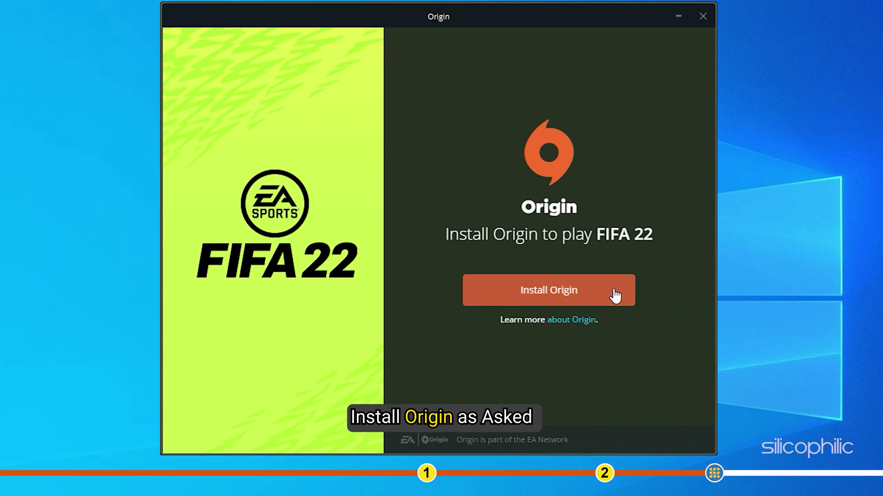
pyautogui.click(555, 371)
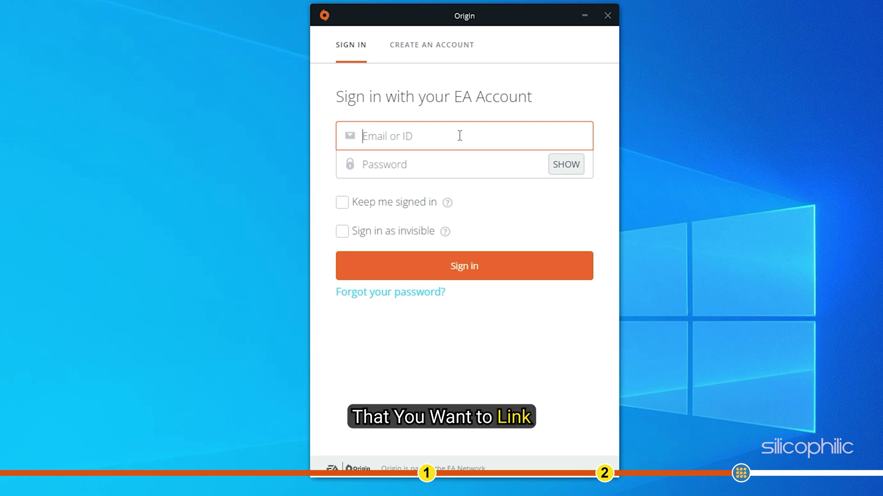
pyautogui.click(435, 165)
pyautogui.write('••••••••••••')
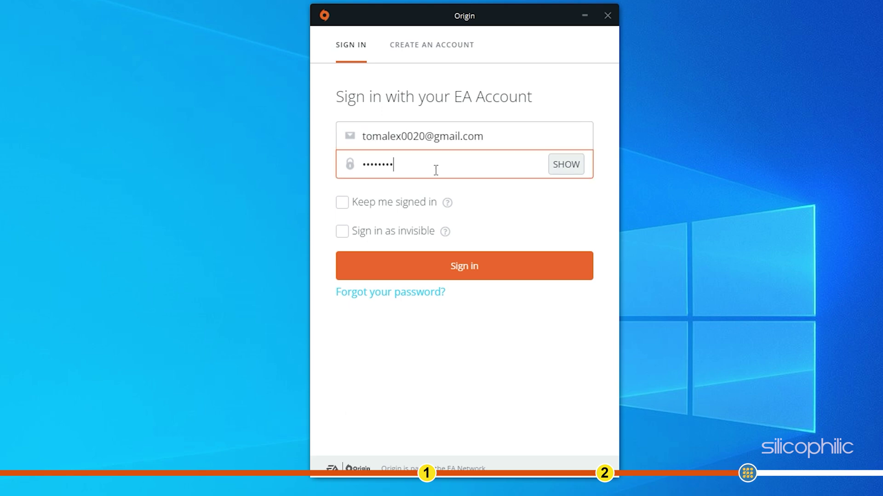
pyautogui.click(396, 202)
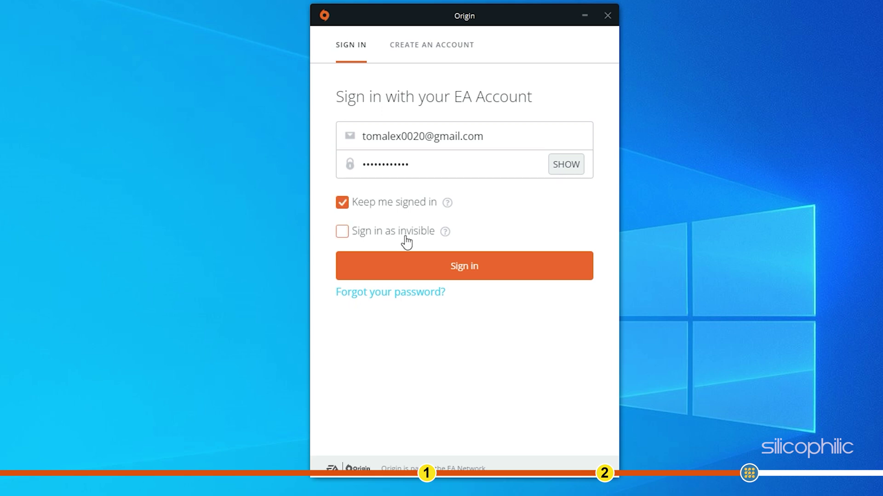
pyautogui.click(506, 267)
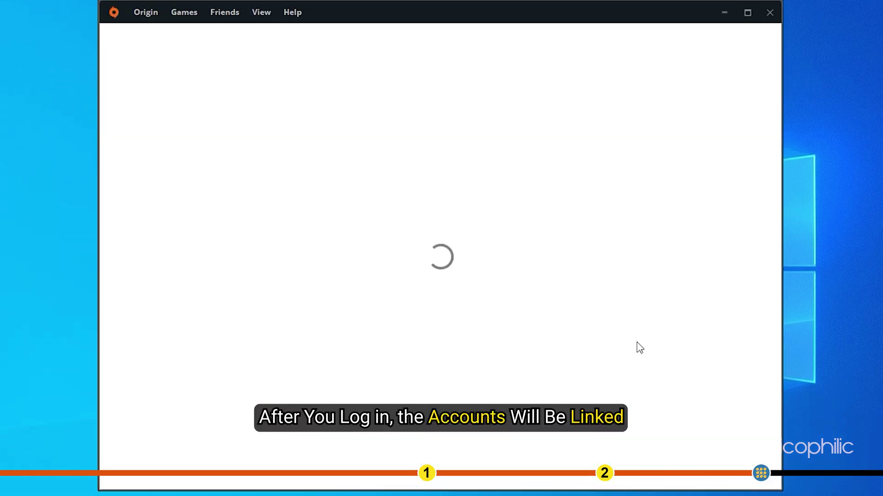